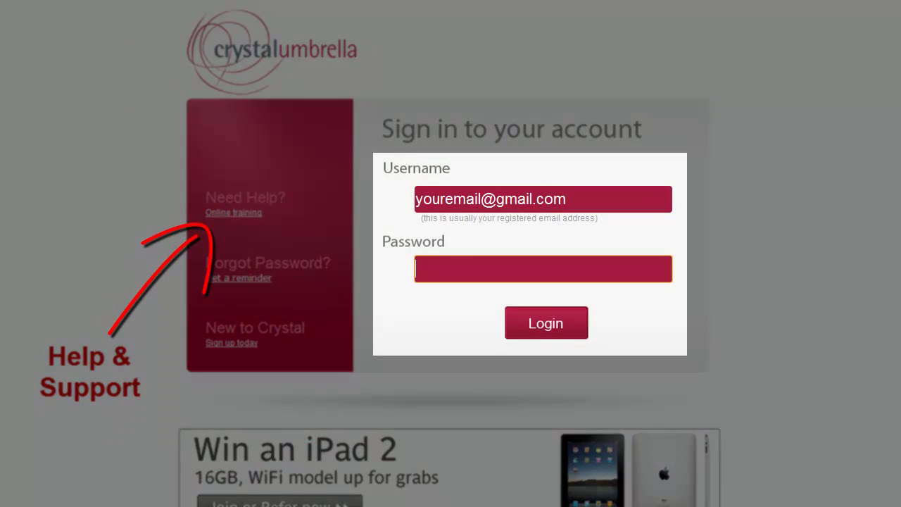
Step: Enter the account password to sign in and view the contractor's address, contact and payroll details
type("********")
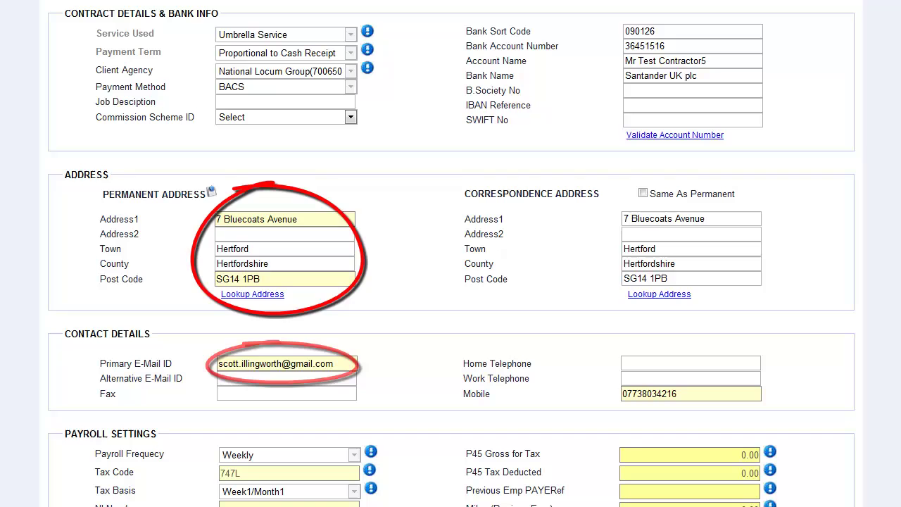
scroll(451, 282, "down", 4)
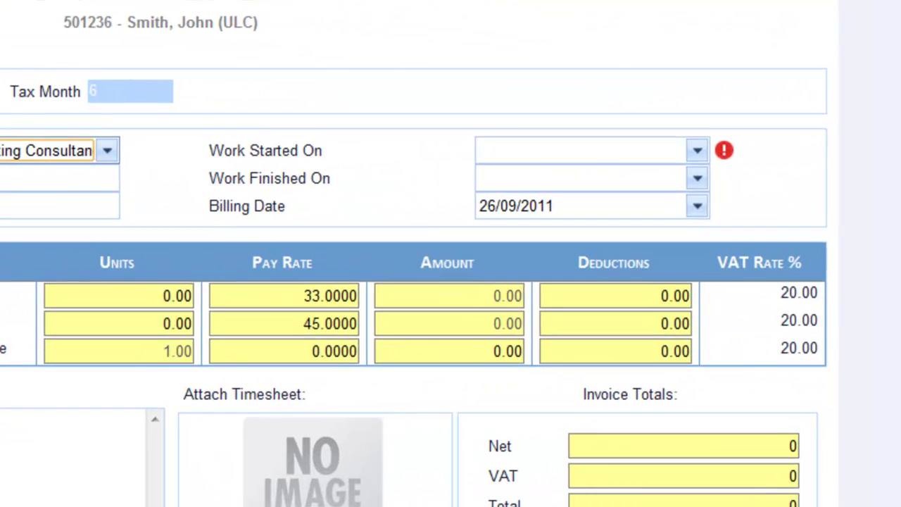
Step: Set the timesheet's work start date to 19/09/2011 and its work finish date to 23/09/2011
left_click(697, 150)
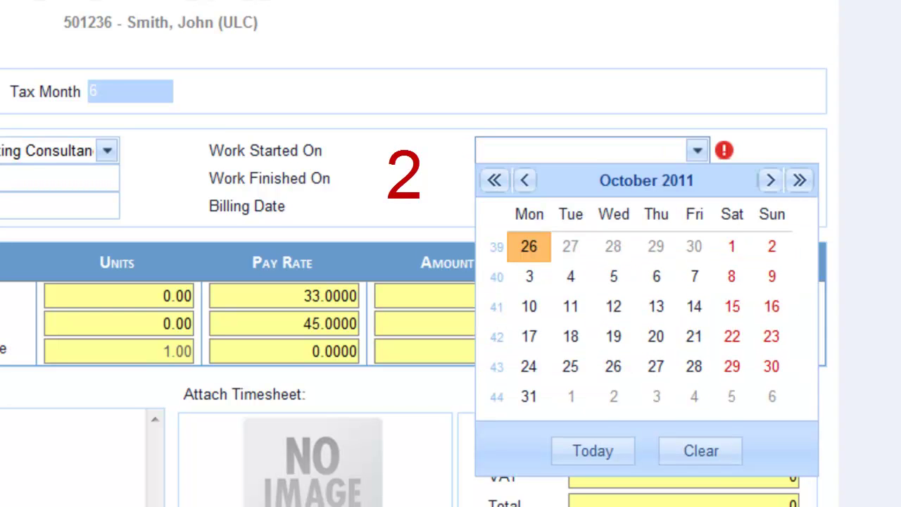
left_click(525, 180)
left_click(529, 336)
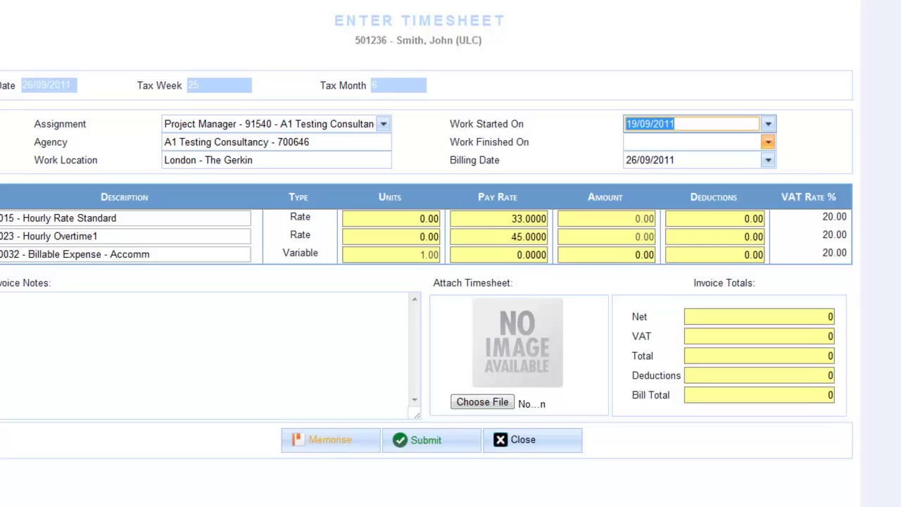
left_click(697, 177)
left_click(774, 250)
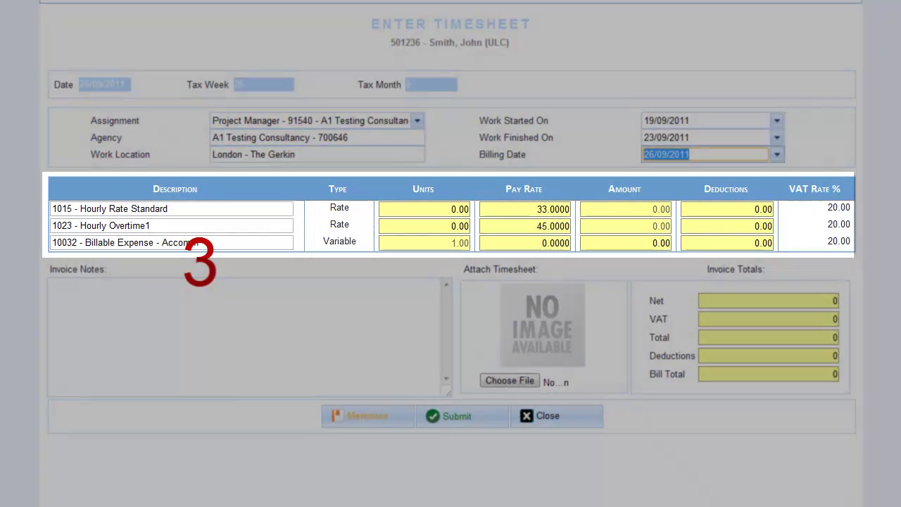
Step: Enter 37.5 units for Hourly Rate Standard and 5 units for Hourly Overtime1 on the timesheet
left_click(424, 209)
type("37")
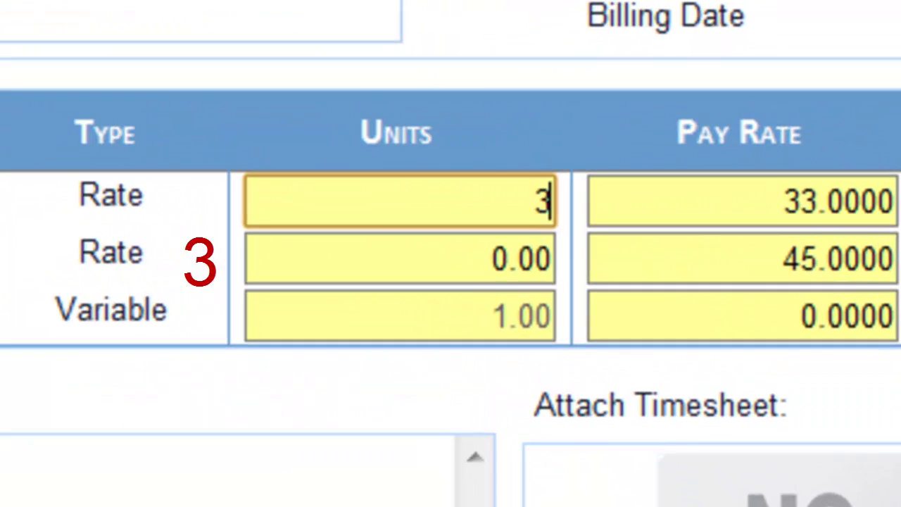
type(".5")
key("Tab")
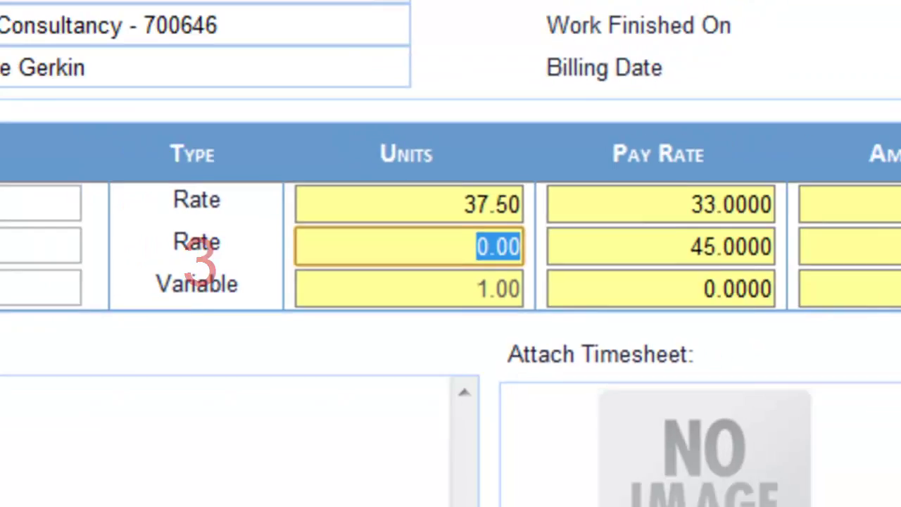
type("5")
key("Tab")
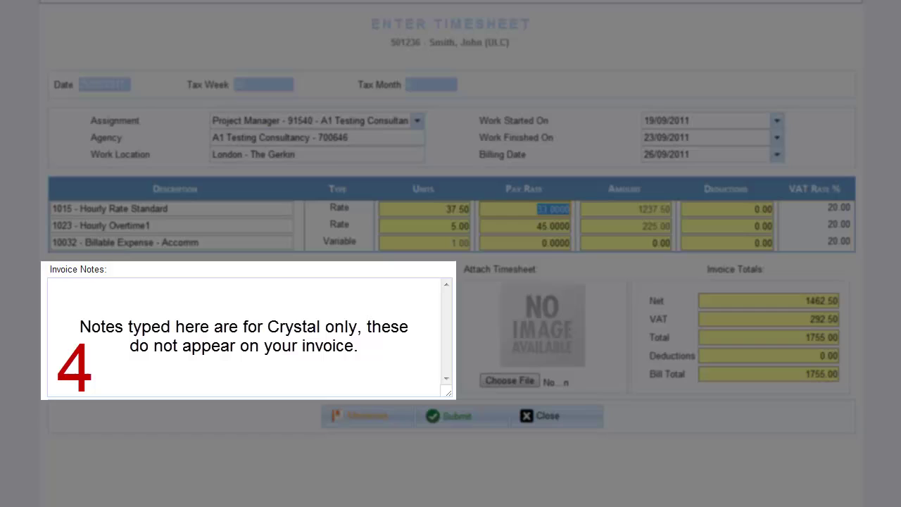
Step: Enter the note "Hi" in the timesheet's invoice notes
left_click(51, 285)
type("Hi")
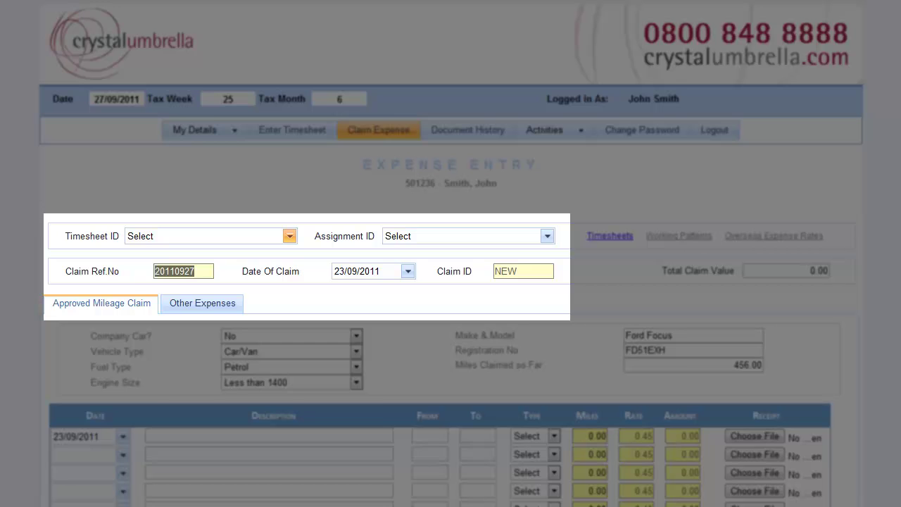
Step: Link the expense claim to timesheet 30 - 91540 - 09/23/2011 - Project Manager
left_click(290, 236)
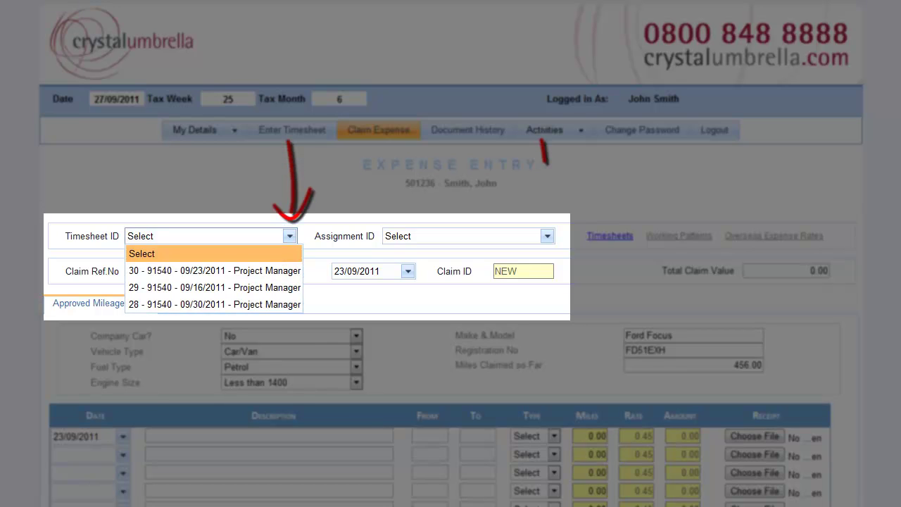
key("Down")
key("Down")
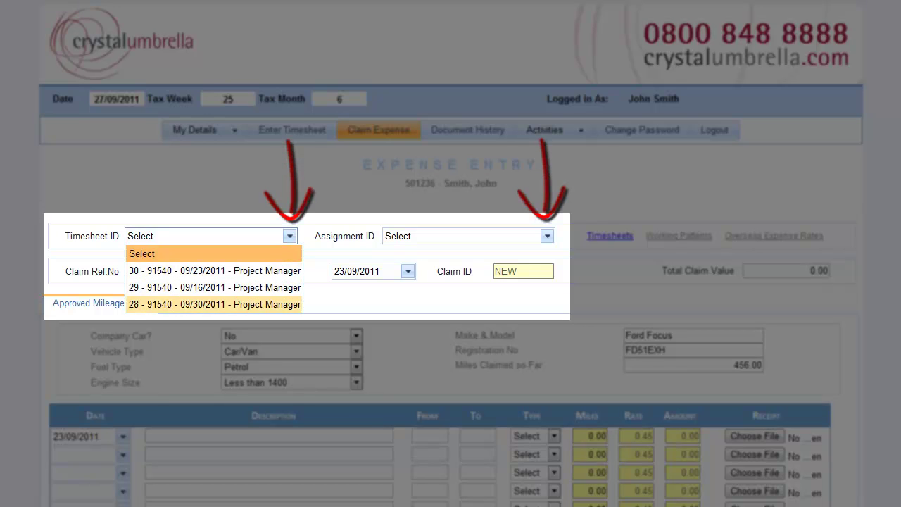
key("Up")
key("Up")
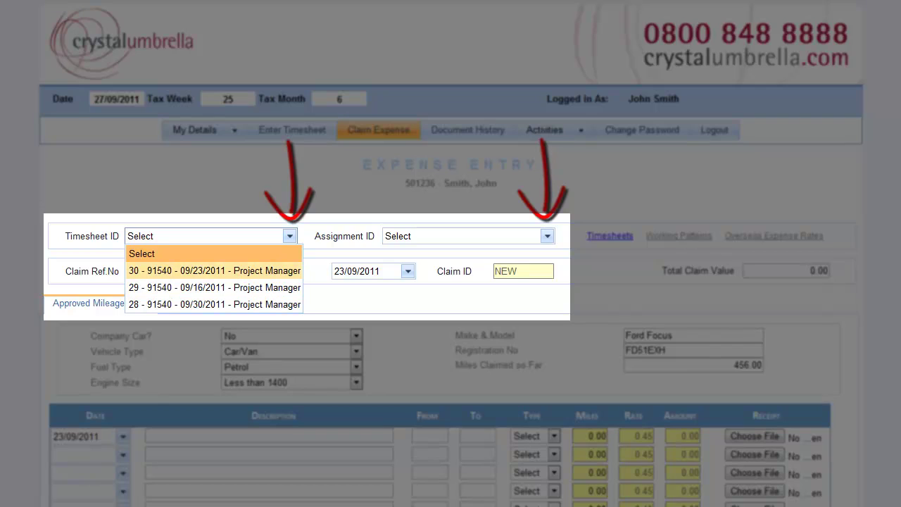
key("Return")
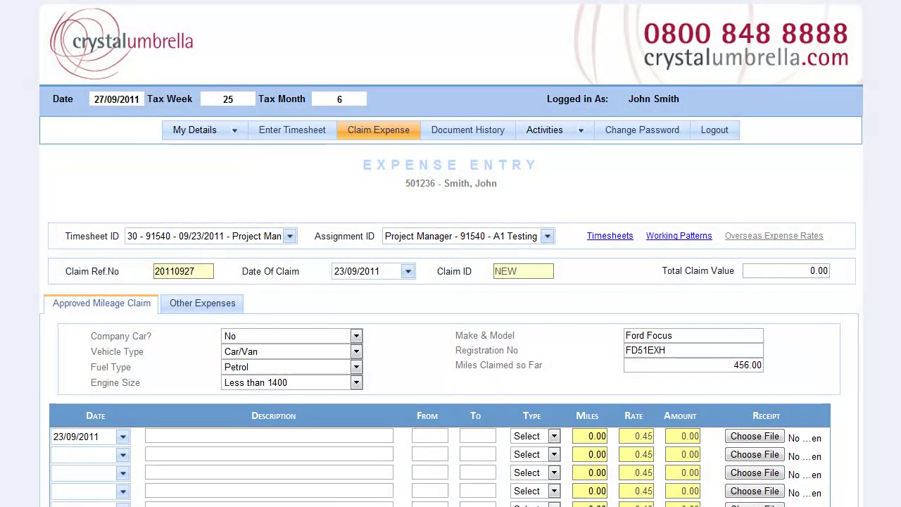
Step: Fill in the first mileage line with date 12/09/2011, description "Standard Journey", from SK9 to M33
left_click(78, 436)
type("23/09/2011")
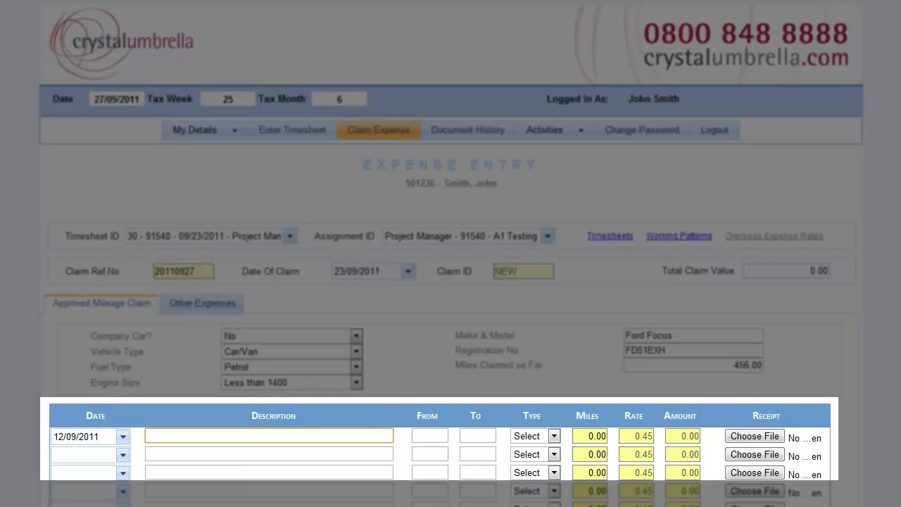
type("Standard Journey")
key("Tab")
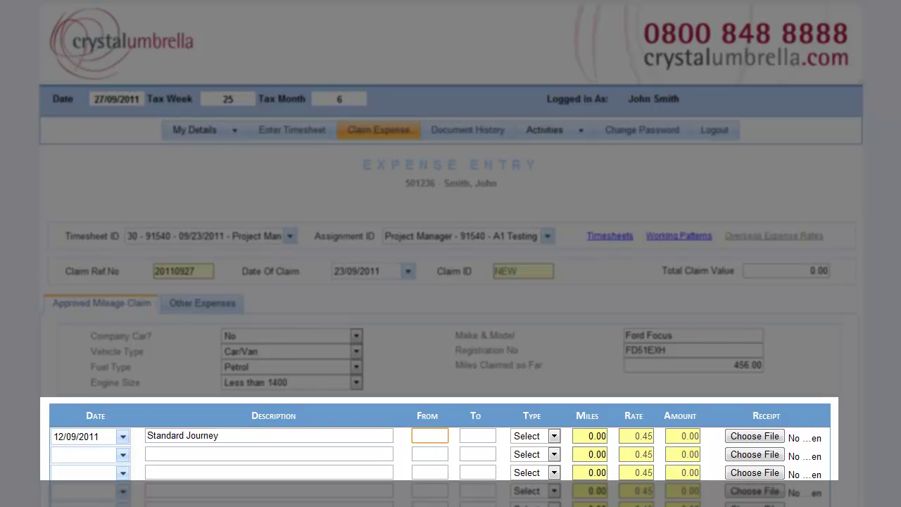
type("SK9")
key("Tab")
type("M33")
key("Tab")
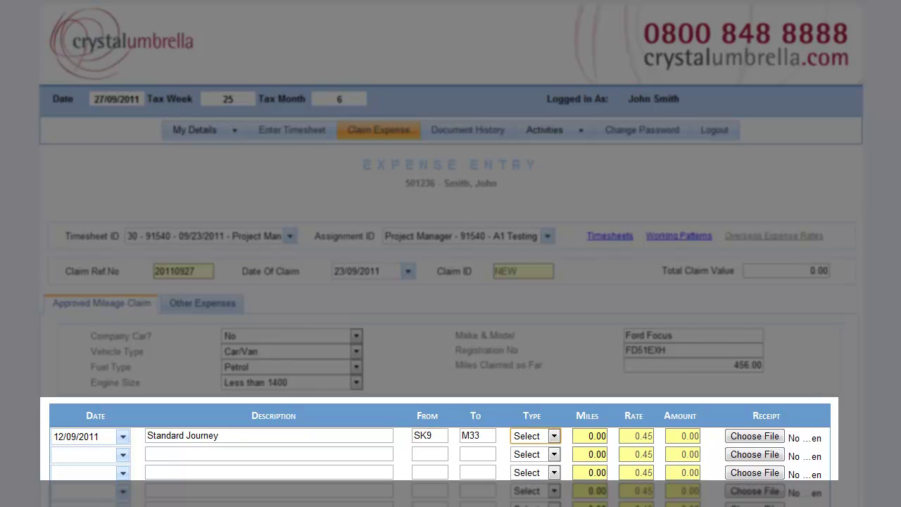
Step: Set the first mileage line's journey type to Return and its distance to 85 miles
key("alt+Down")
key("Down")
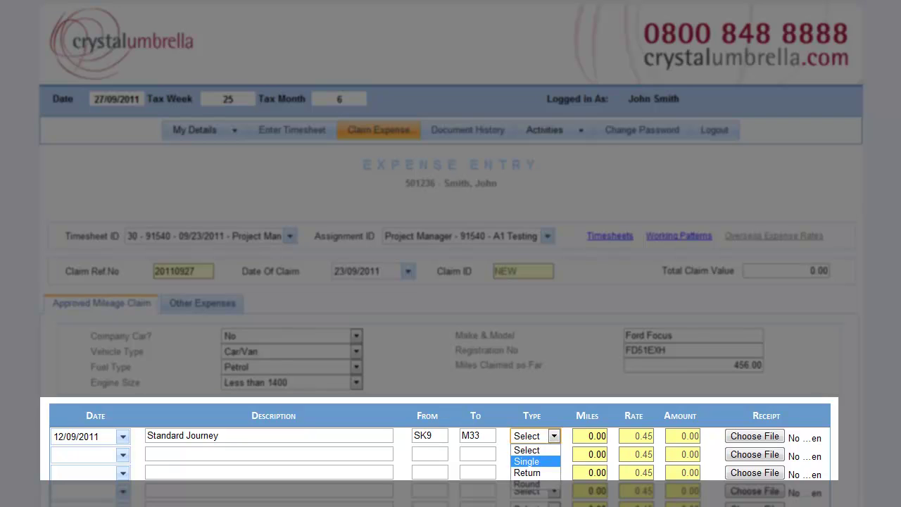
key("Down")
key("Return")
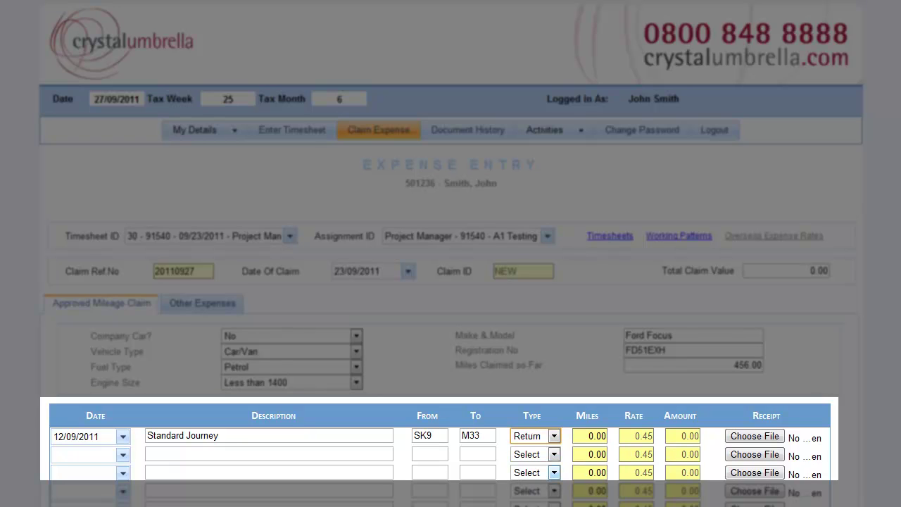
key("Tab")
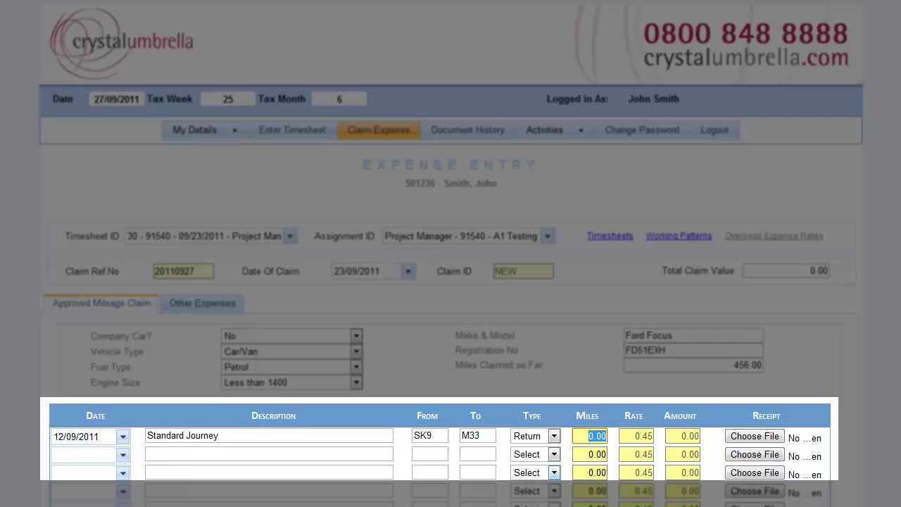
type("85")
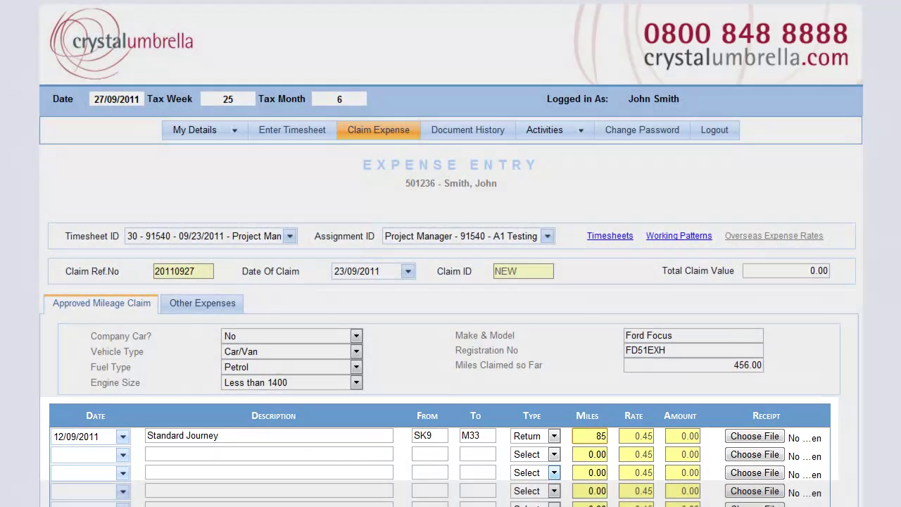
key("Tab")
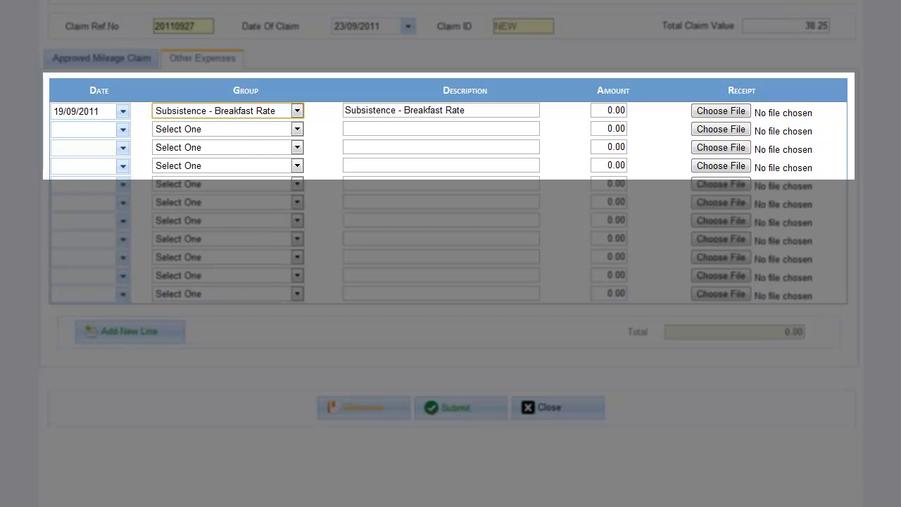
Step: Enter an amount of 5 for the Subsistence - Breakfast Rate expense dated 19/09/2011
key("Tab")
key("Tab")
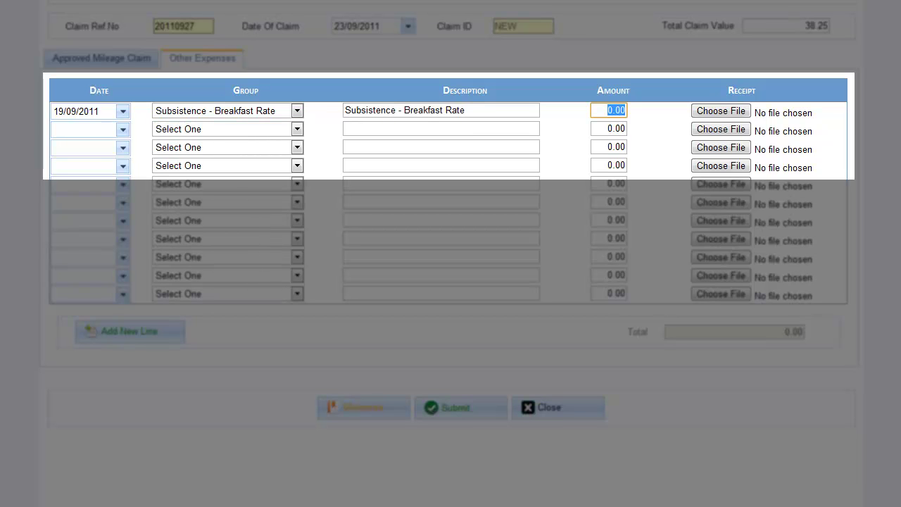
type("5")
key("Tab")
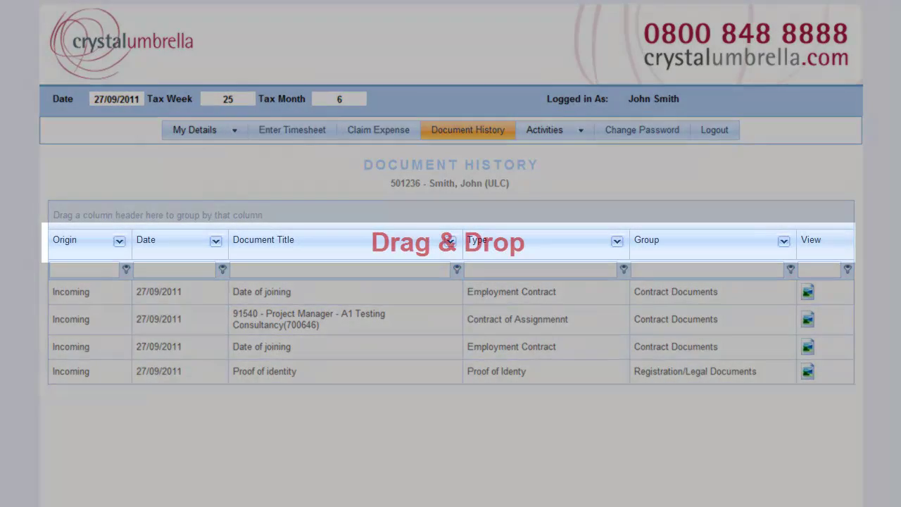
Step: Filter the document history by the text "employ" in the Type column
left_click(541, 269)
type("em")
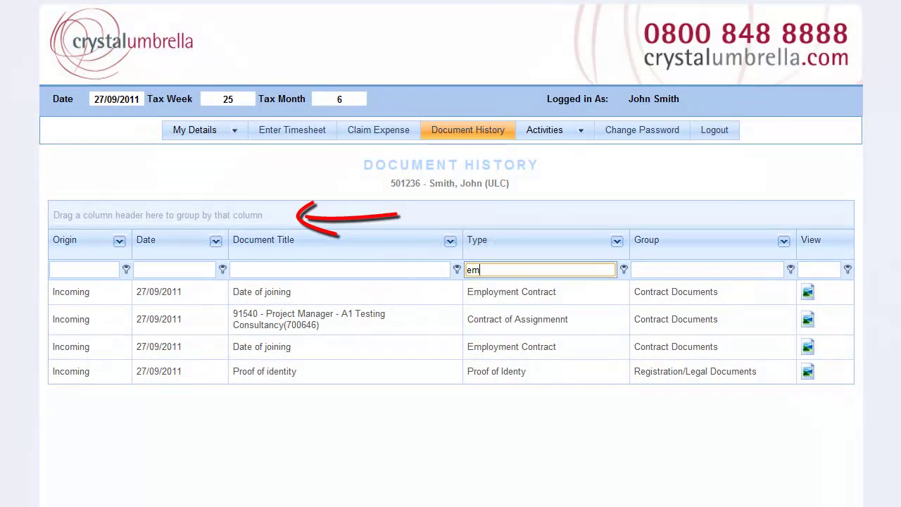
type("ploy")
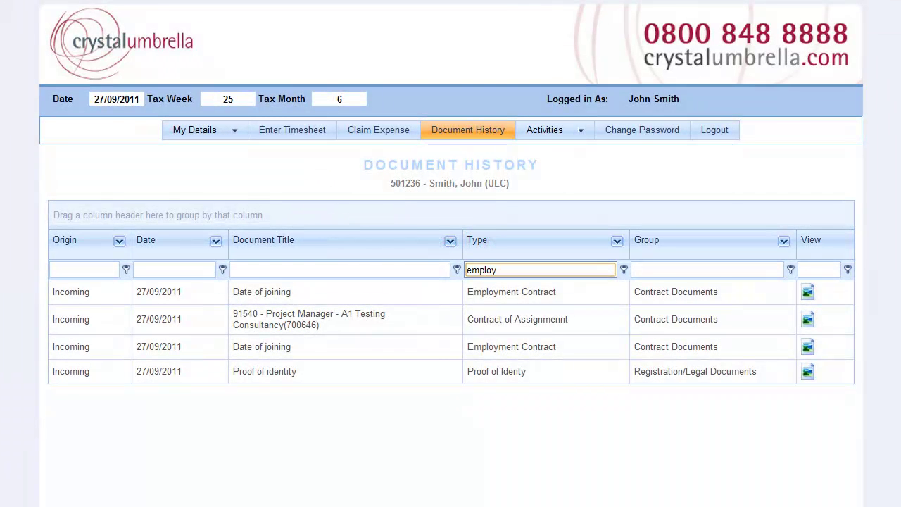
key("Return")
Step: Clear the Type filter text and move the Group column header onto the Type column
key("BackSpace")
key("BackSpace")
key("BackSpace")
key("BackSpace")
key("BackSpace")
key("BackSpace")
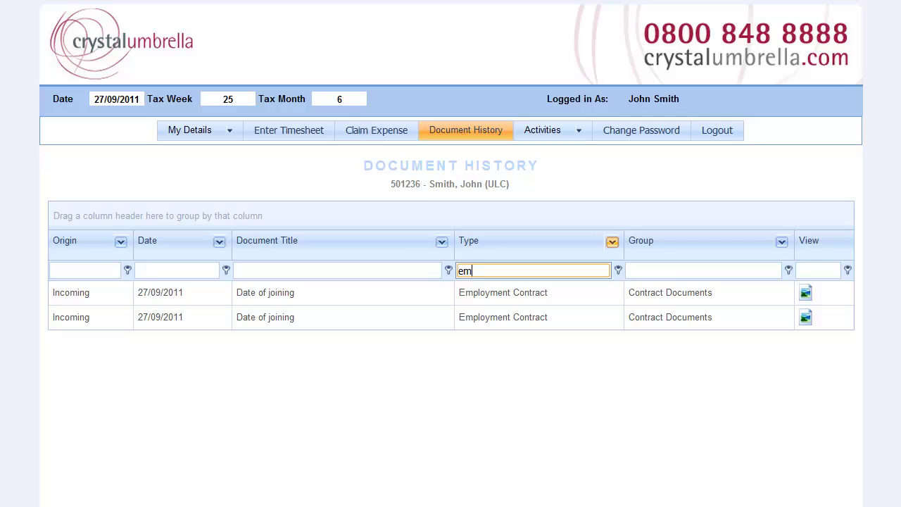
mouse_move(640, 240)
left_mouse_down()
mouse_move(84, 219)
mouse_move(229, 237)
mouse_move(584, 258)
left_mouse_up()
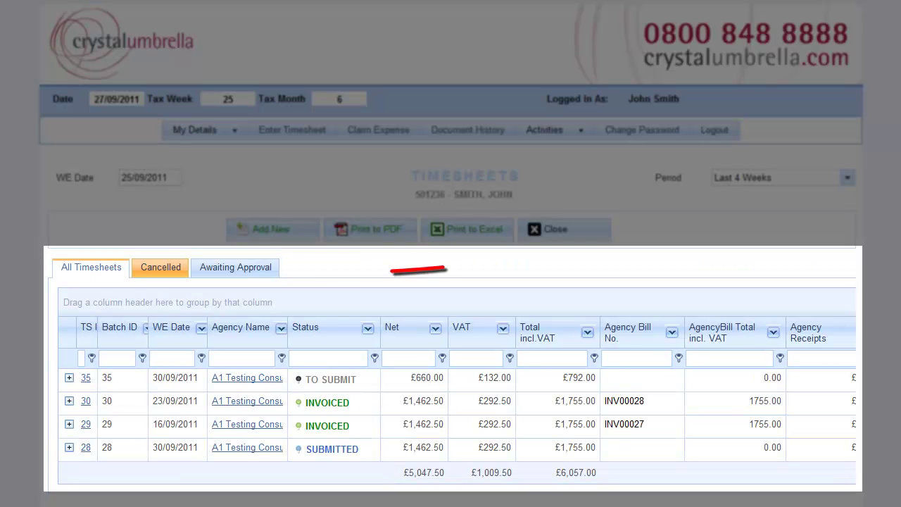
Step: Check the cancelled timesheets and the timesheets awaiting approval
left_click(160, 267)
left_click(236, 267)
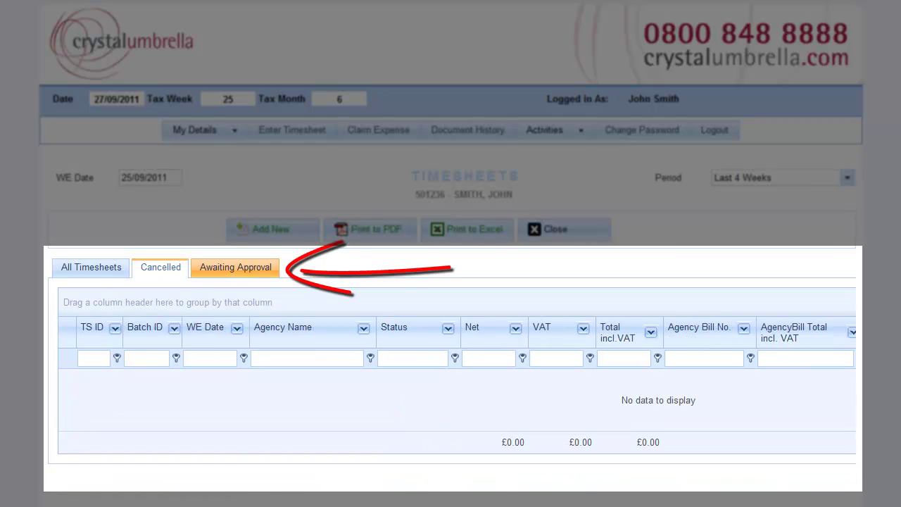
Step: Return to the list of all timesheets and open timesheet 35, which is marked To Submit
left_click(90, 267)
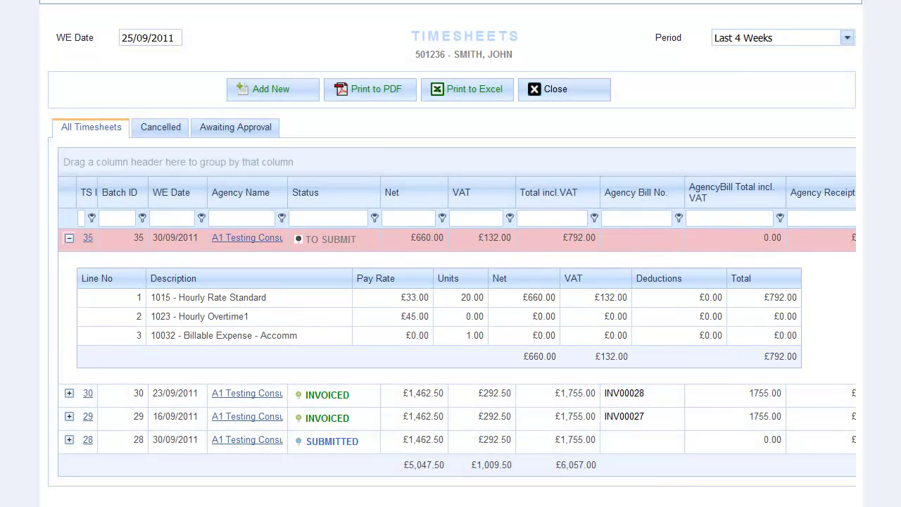
left_click(88, 238)
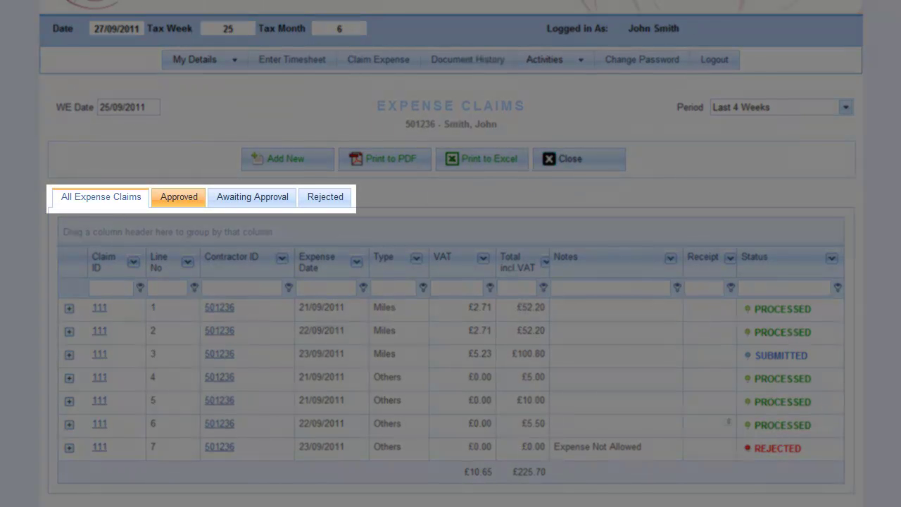
Step: Review the approved, awaiting-approval and rejected expense claims, ending on the list of all claims
left_click(179, 197)
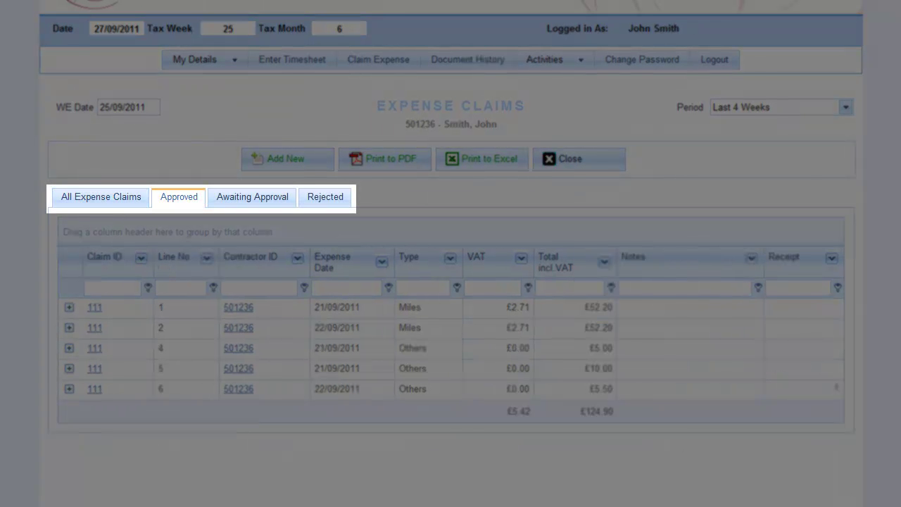
left_click(252, 196)
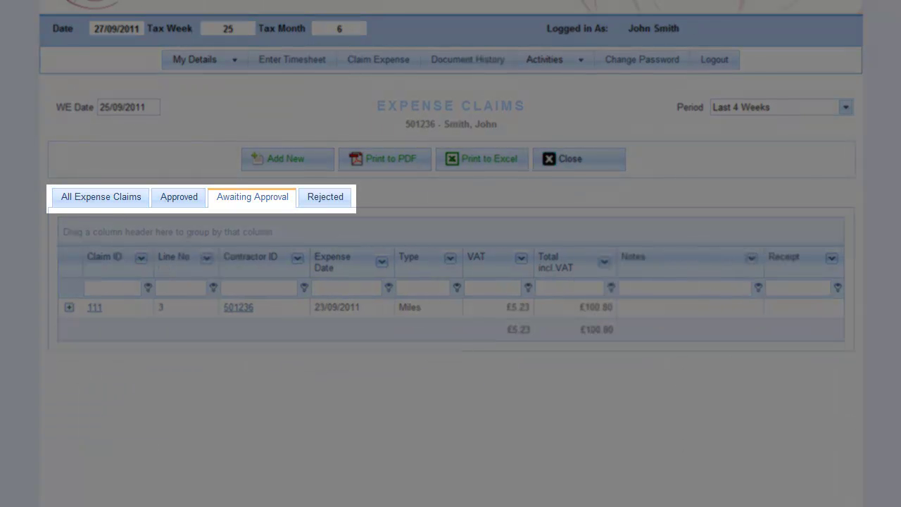
left_click(325, 196)
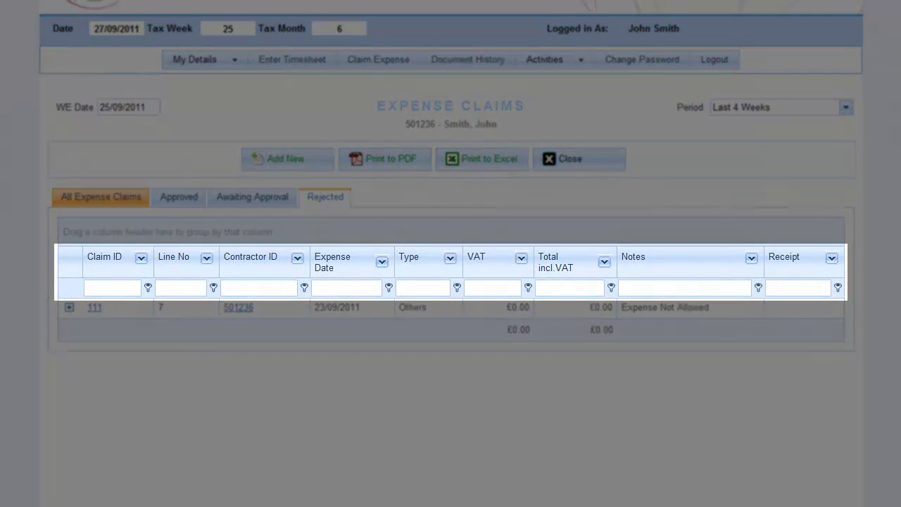
left_click(100, 197)
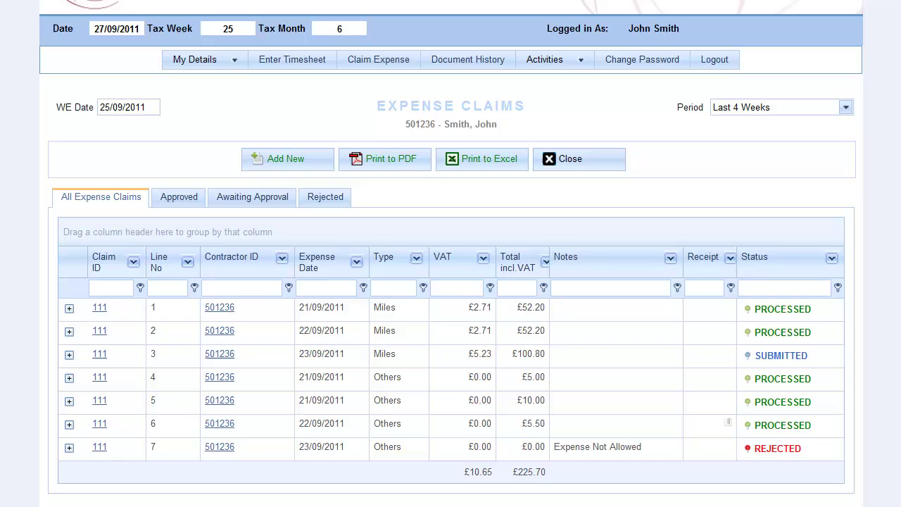
Step: Expand and collapse the details of line 1 of claim 111, and view the claim's mileage entries
left_click(69, 308)
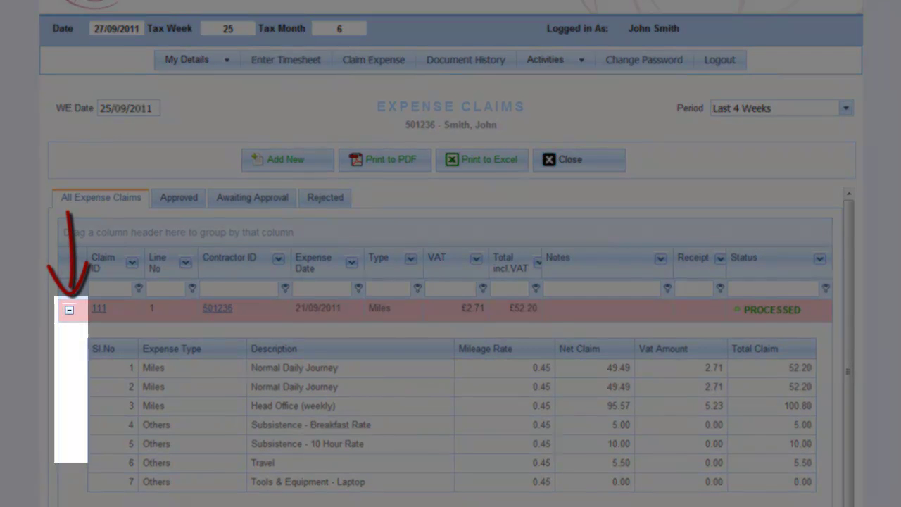
left_click(69, 310)
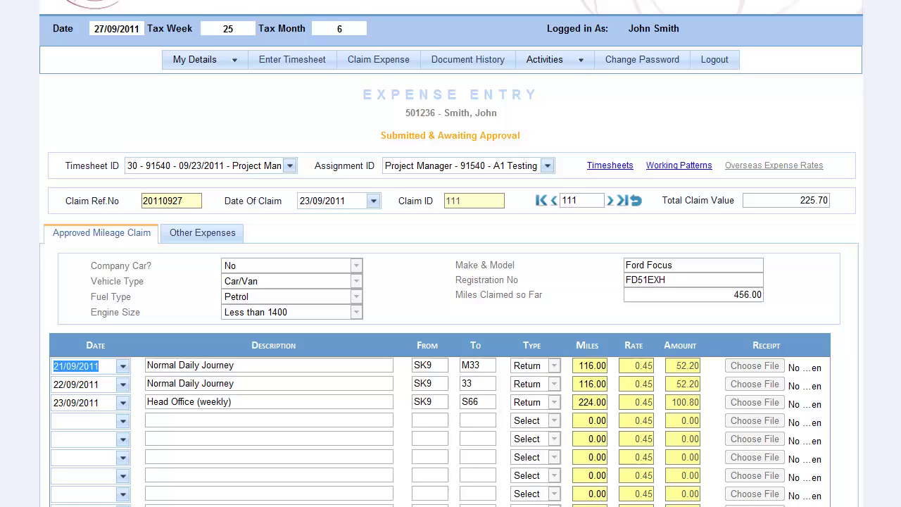
scroll(451, 281, "down", 1)
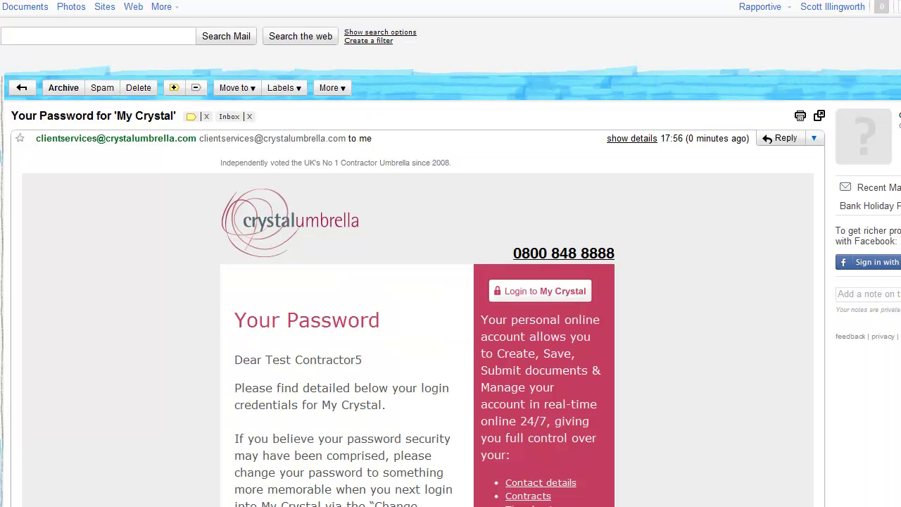
Step: In Gmail, read down the "Your Password for 'My Crystal'" message to its login credentials
scroll(451, 282, "down", 4)
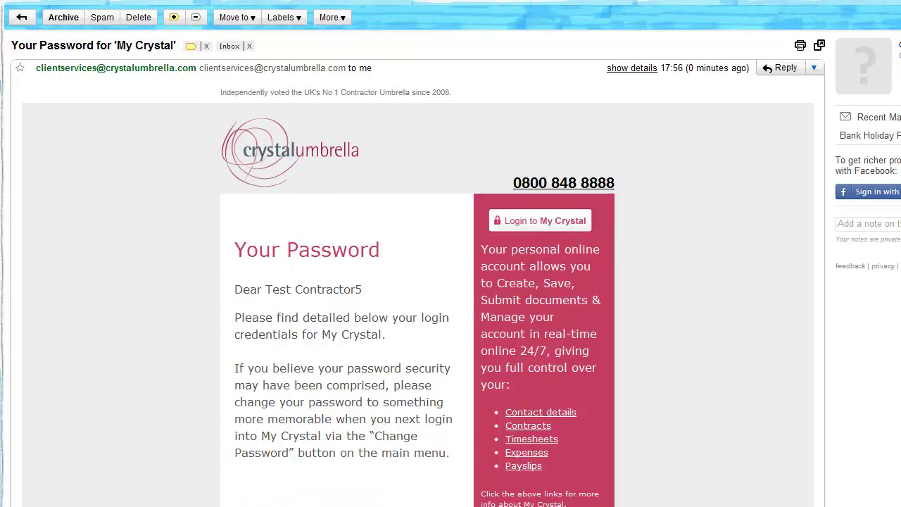
scroll(451, 281, "down", 2)
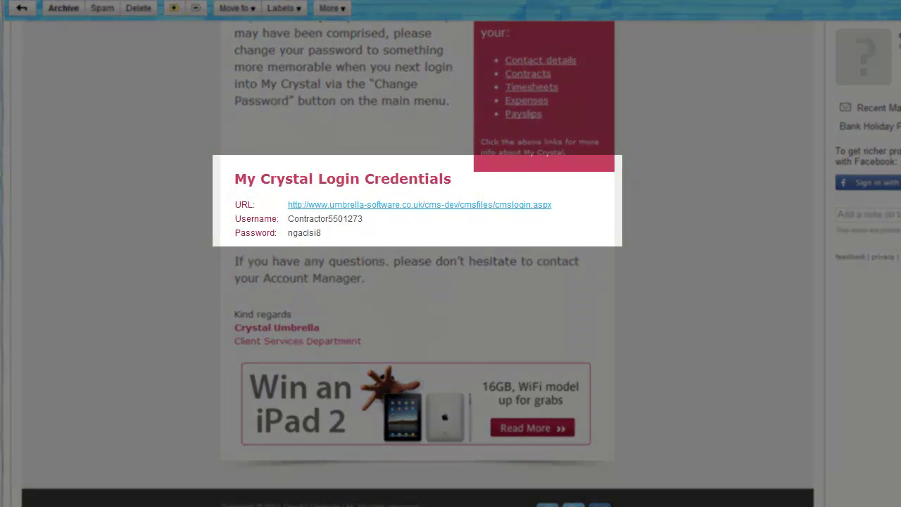